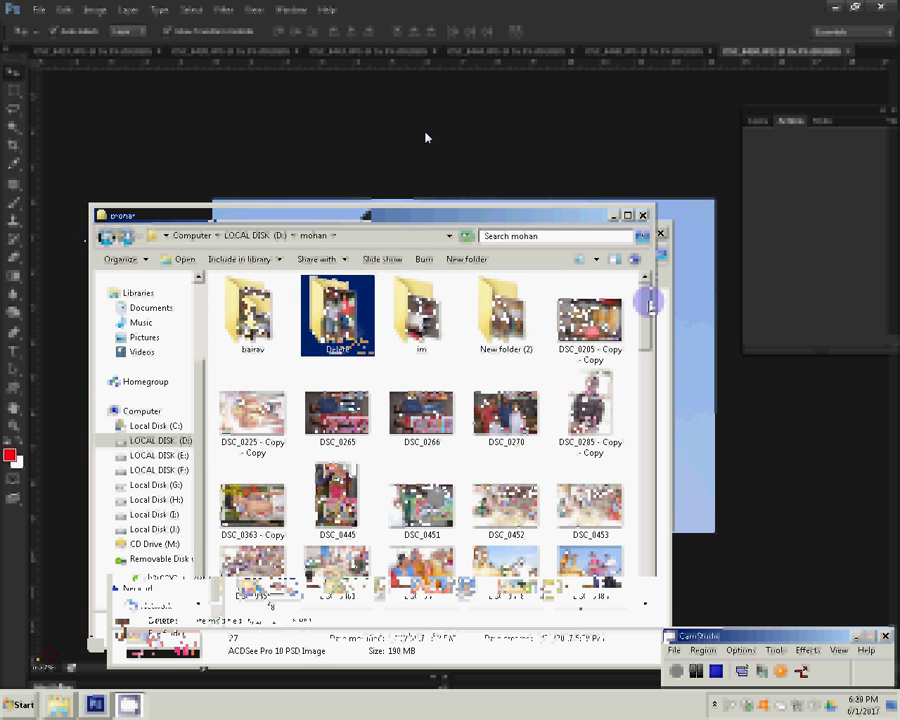
# Step: Select DSC_0445 in the mohan folder and open it in Photoshop
pyautogui.press('Down')
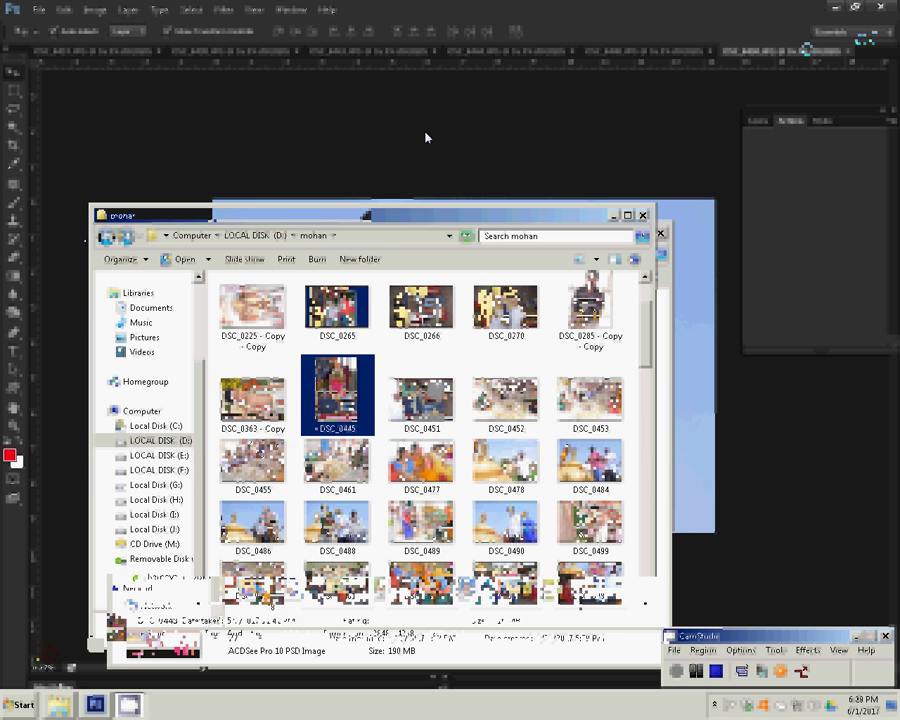
pyautogui.press('Return')
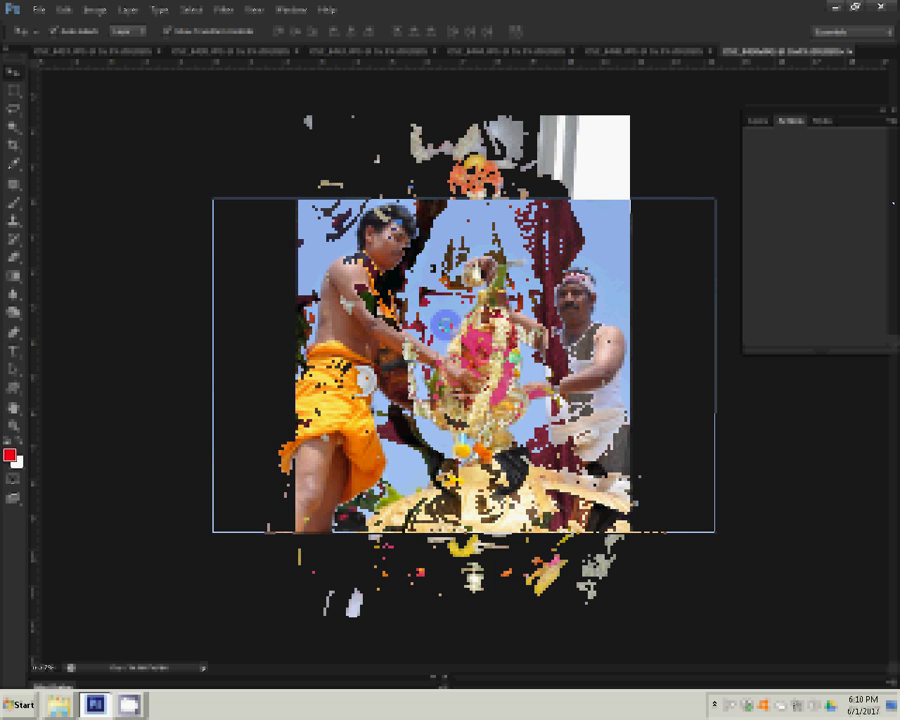
# Step: Switch to the K 1 folder window and bring up the context menu for file 27
pyautogui.click(60, 704)
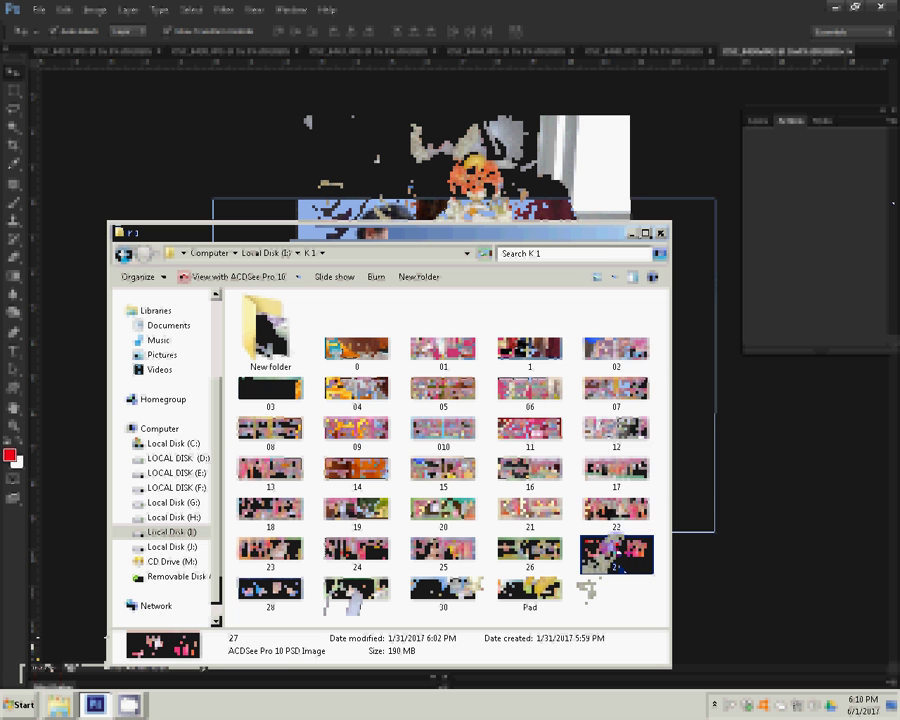
pyautogui.rightClick(617, 549)
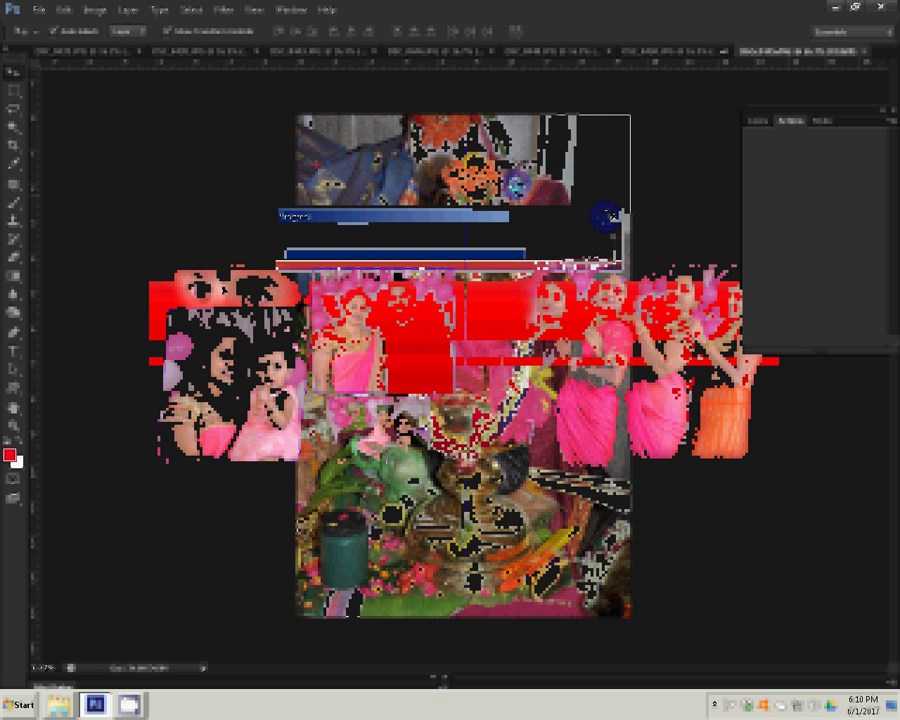
# Step: Move the face photo down and enable Allow Tool Recording in the Actions panel menu
pyautogui.moveTo(224, 290); pyautogui.dragTo(230, 350)
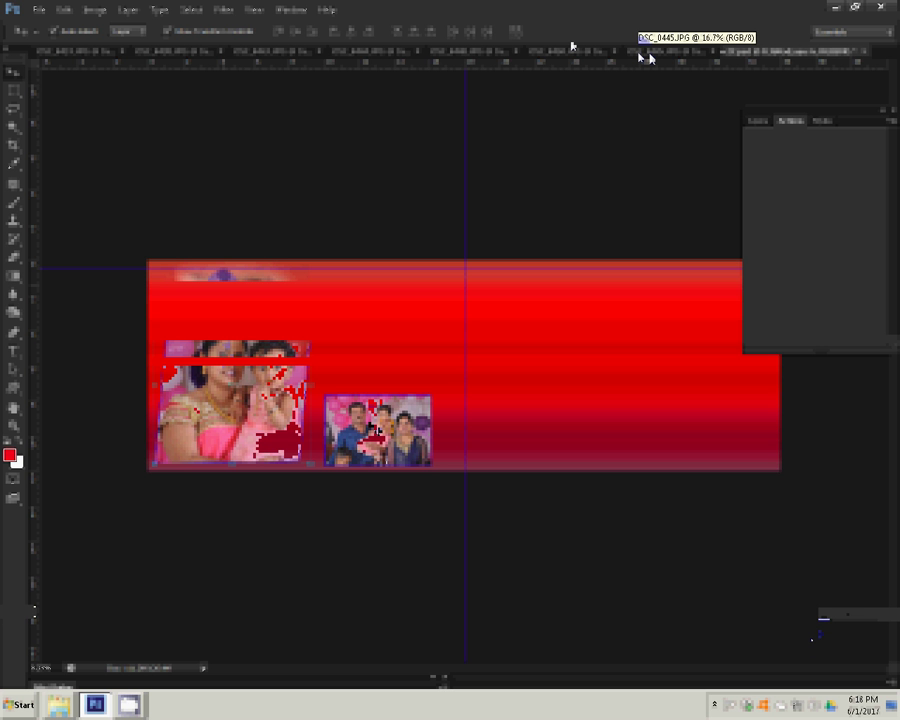
pyautogui.click(880, 110)
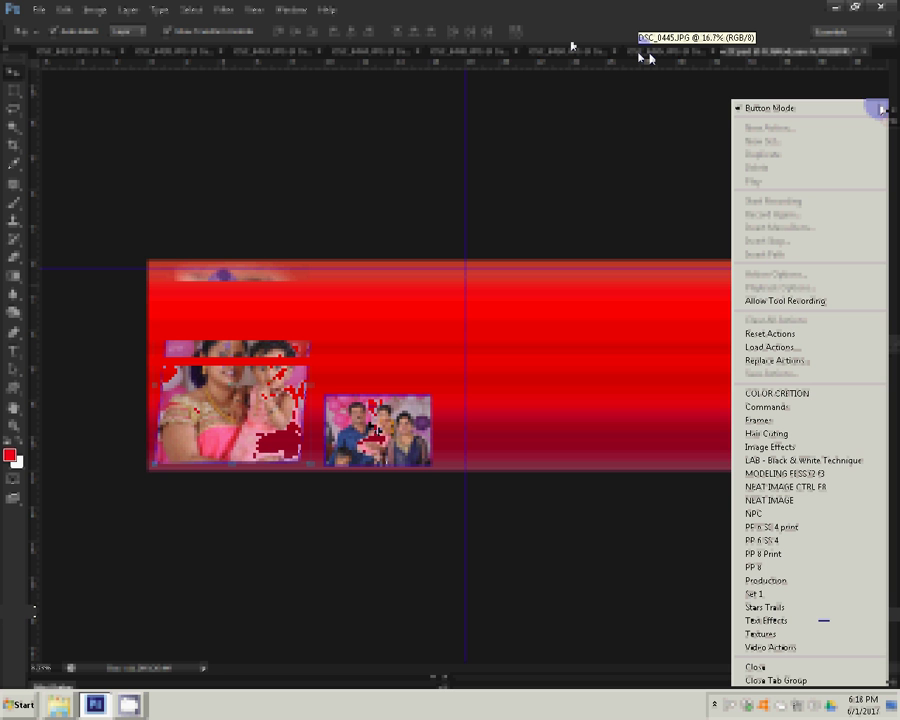
pyautogui.click(760, 127)
# Step: Create a new action named v1AR and start recording it
pyautogui.click(880, 110)
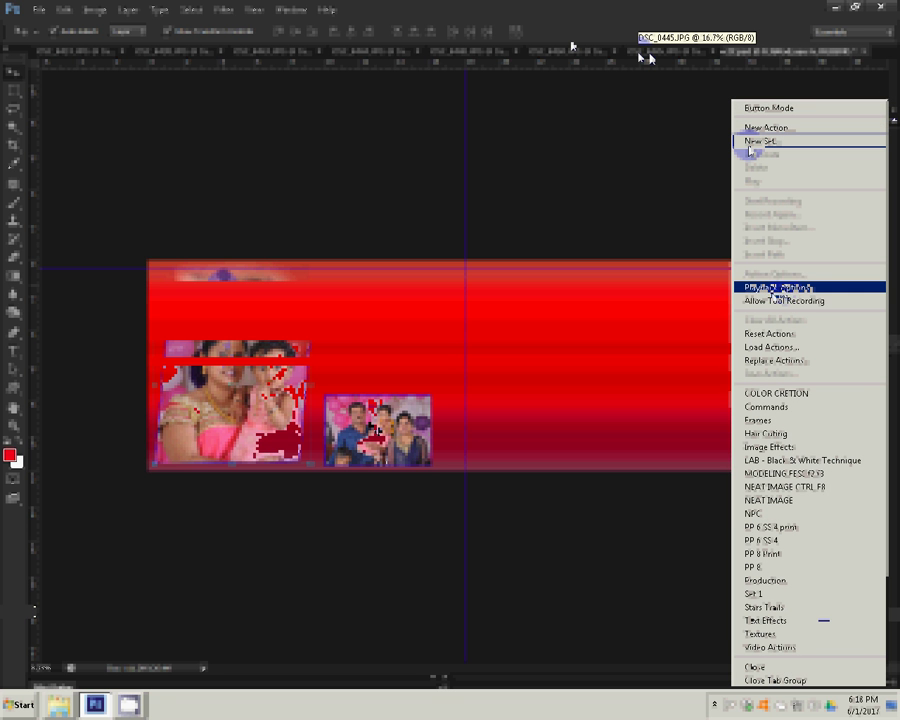
pyautogui.click(765, 127)
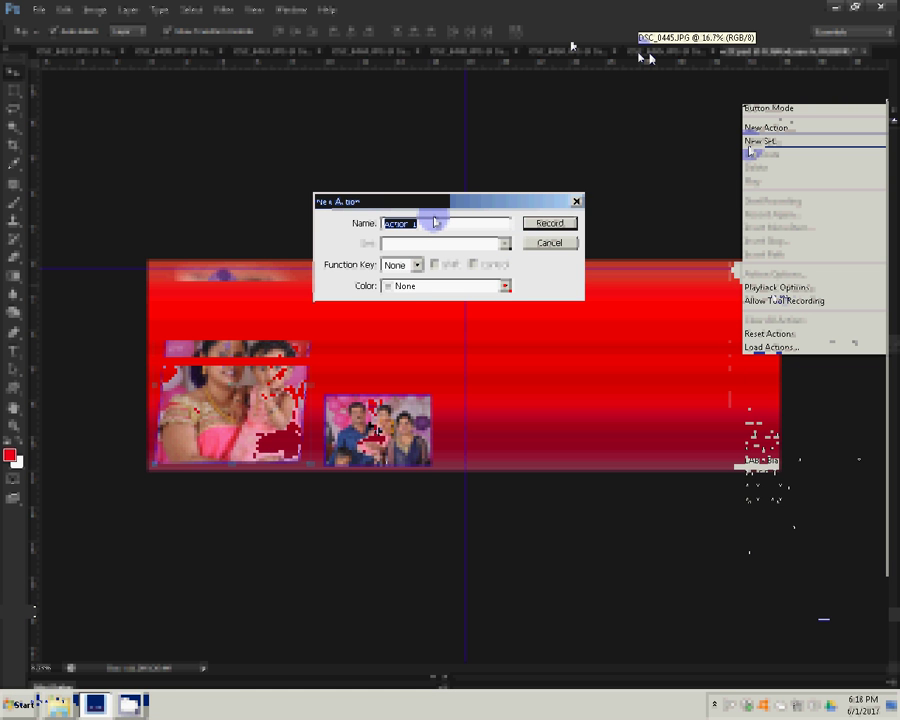
pyautogui.write('v')
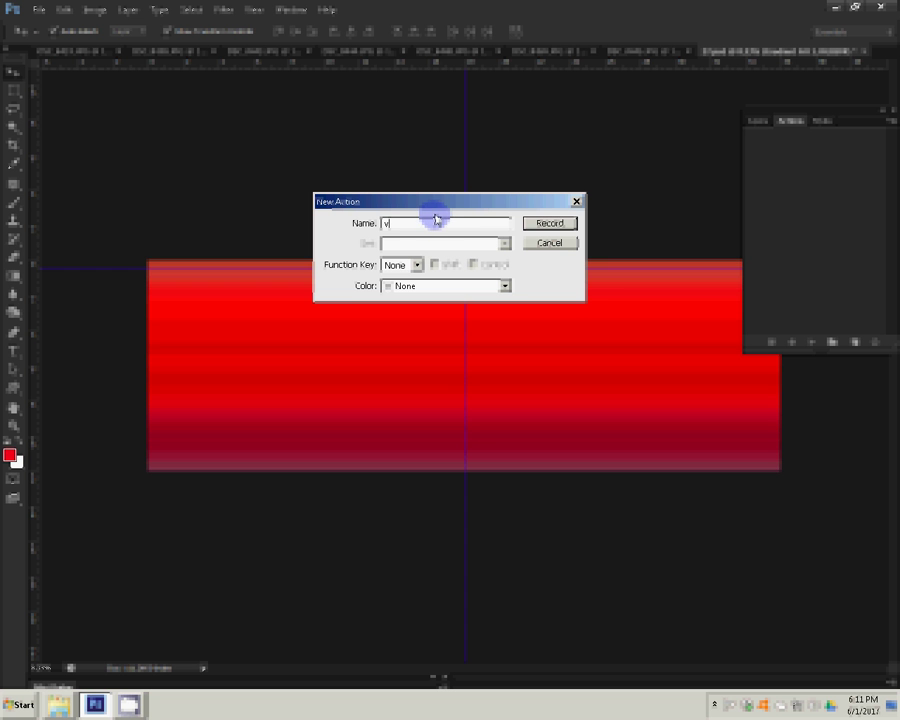
pyautogui.write('1')
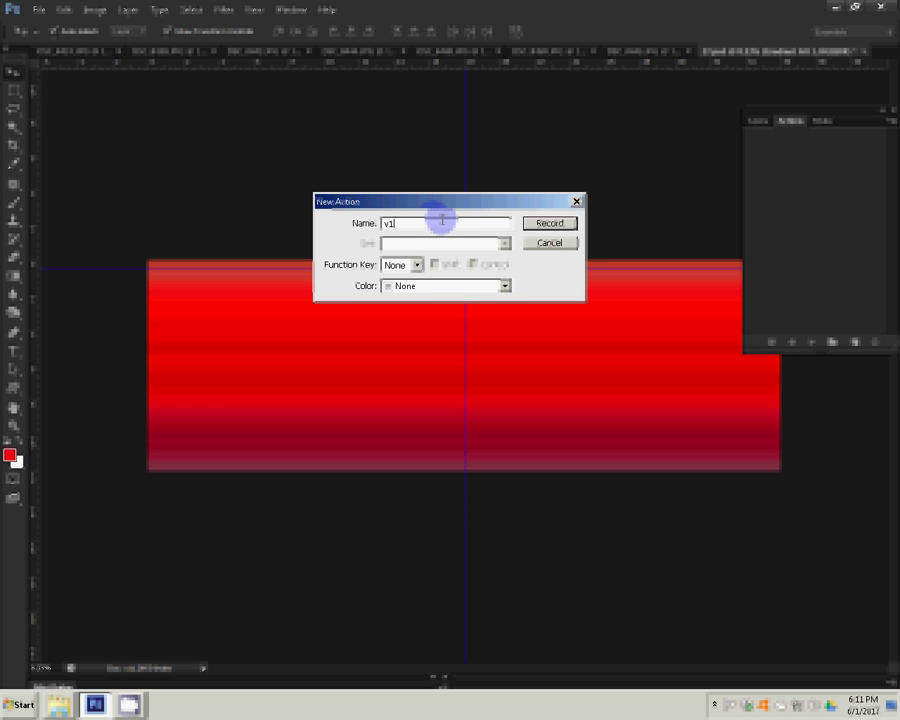
pyautogui.write('AR 4')
pyautogui.click(568, 224)
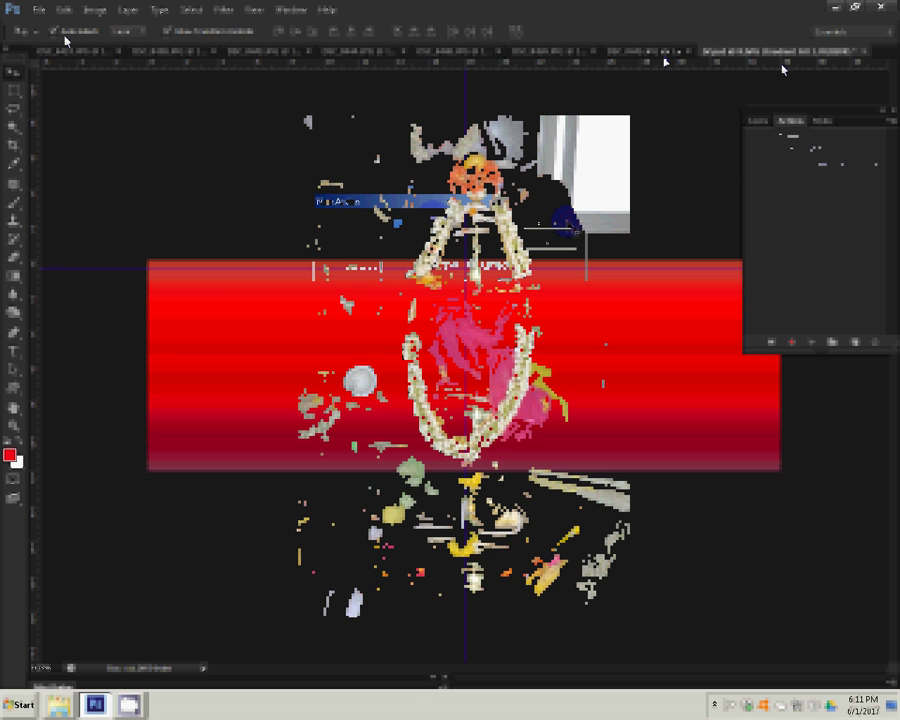
# Step: Resize the DSC_0445 photo to 6 inches wide via Image Size
pyautogui.click(95, 10)
pyautogui.click(113, 110)
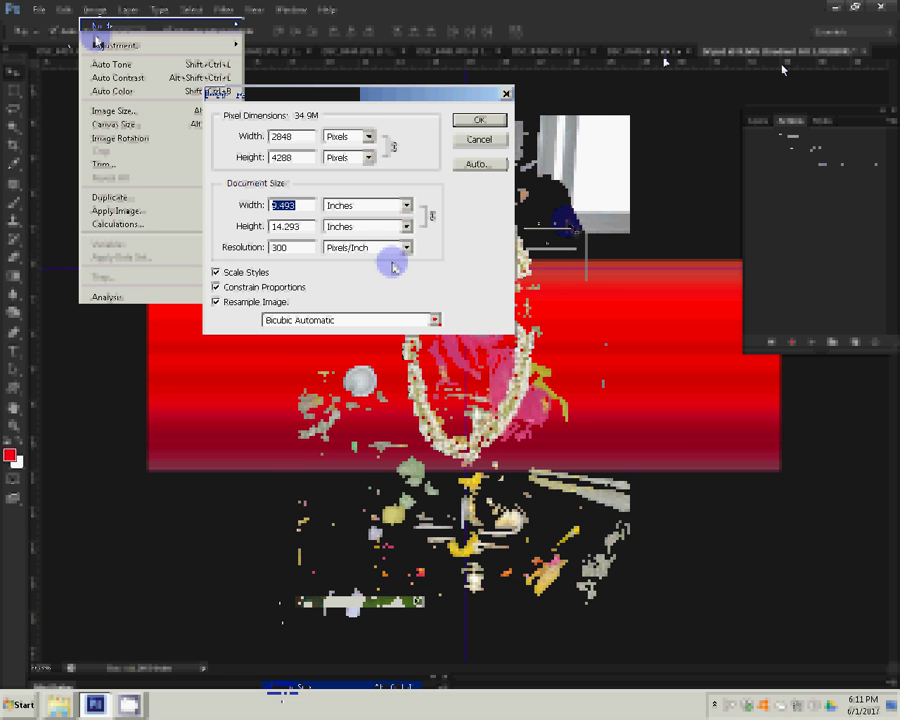
pyautogui.write('8')
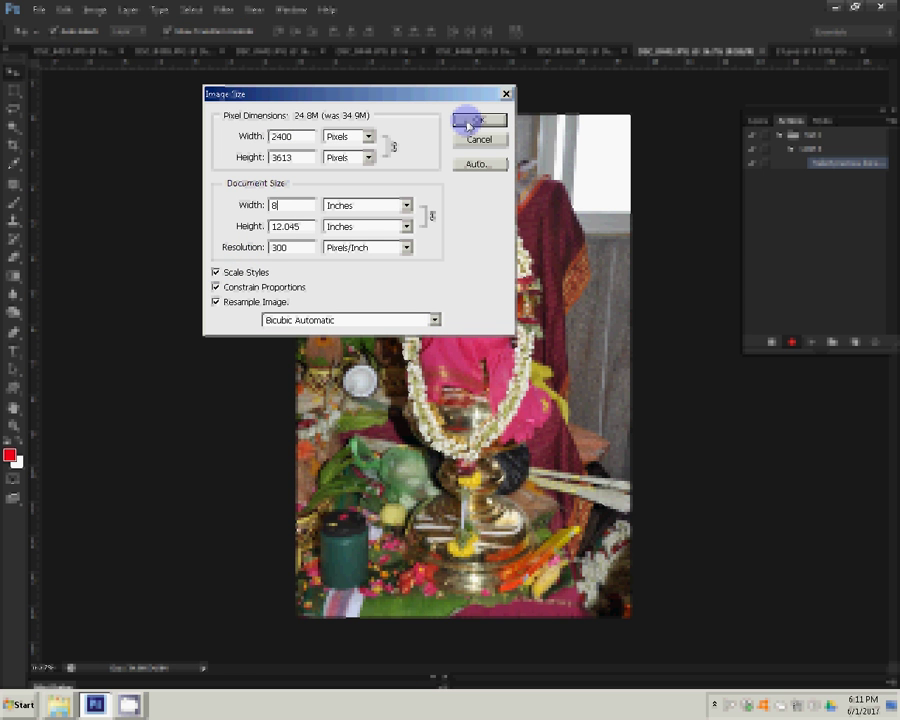
pyautogui.press('BackSpace')
pyautogui.write('6')
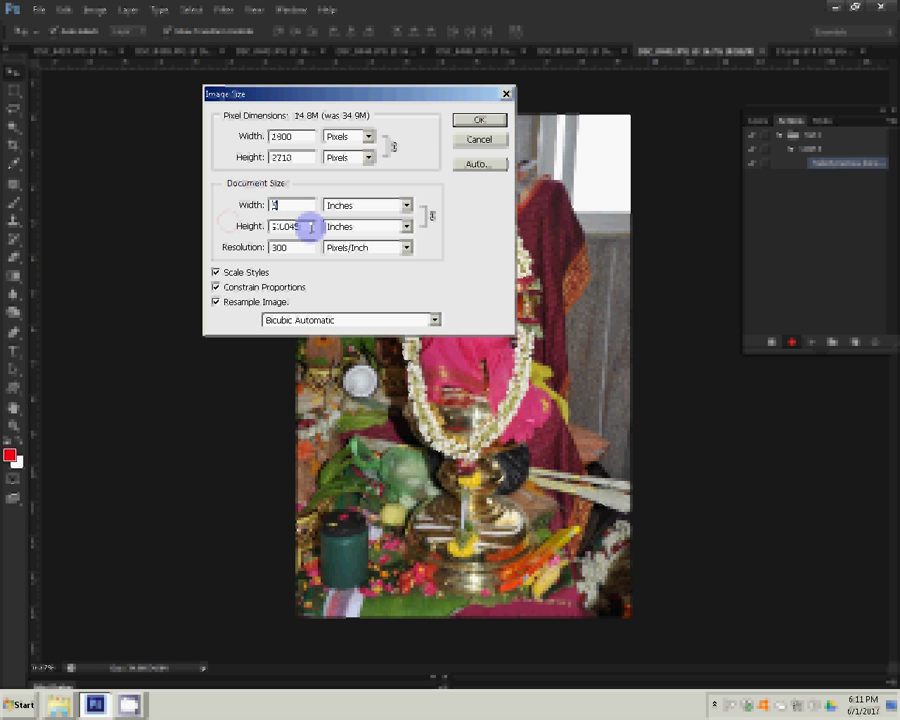
pyautogui.press('Return')
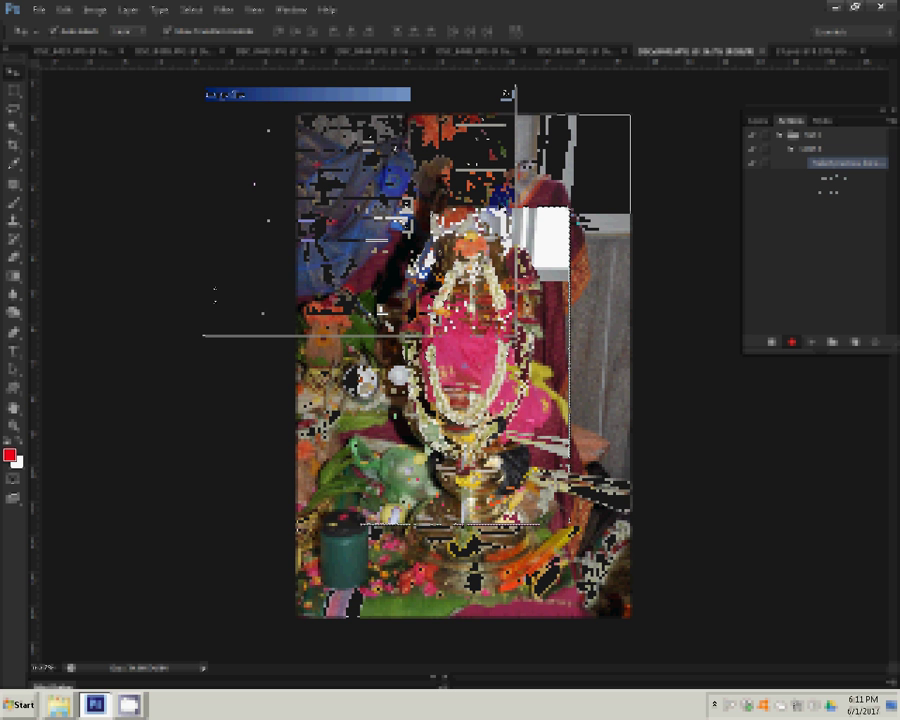
# Step: Select all of the photo, cut it, and close the DSC_0445 document
pyautogui.click(190, 9)
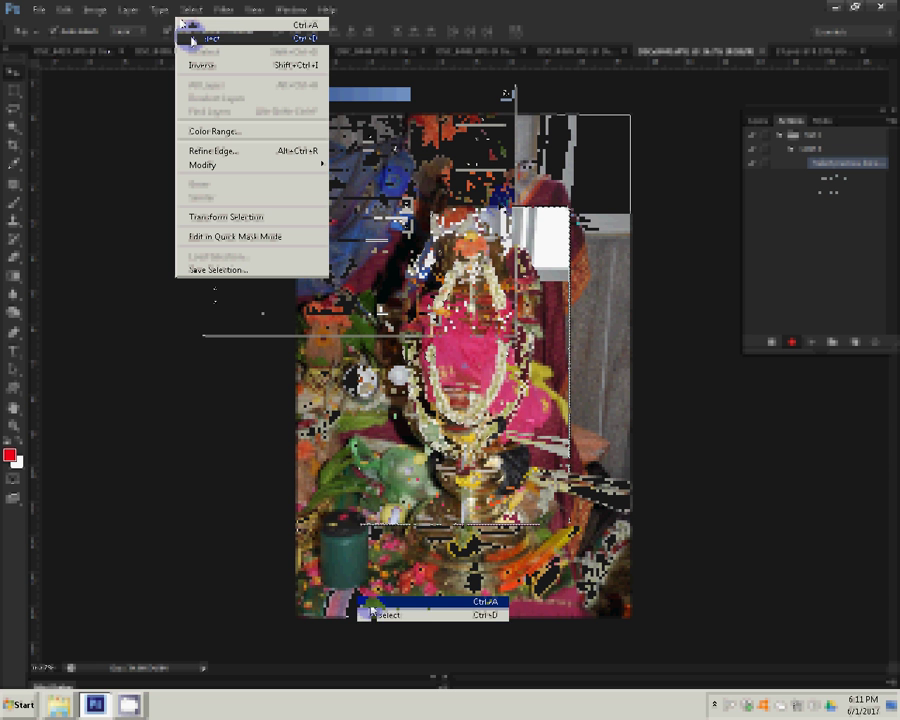
pyautogui.click(87, 10)
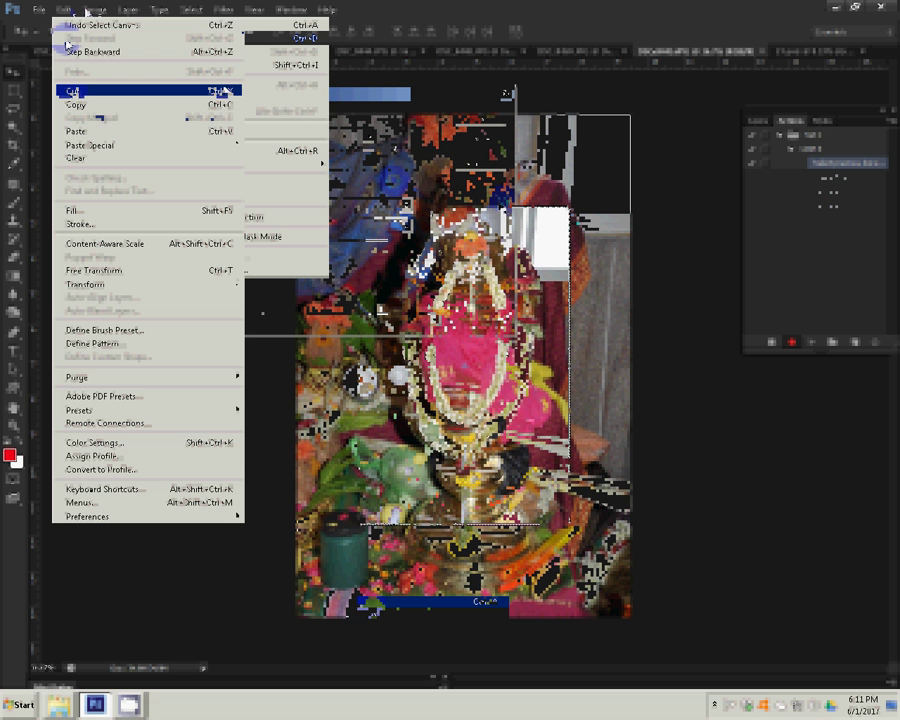
pyautogui.click(225, 91)
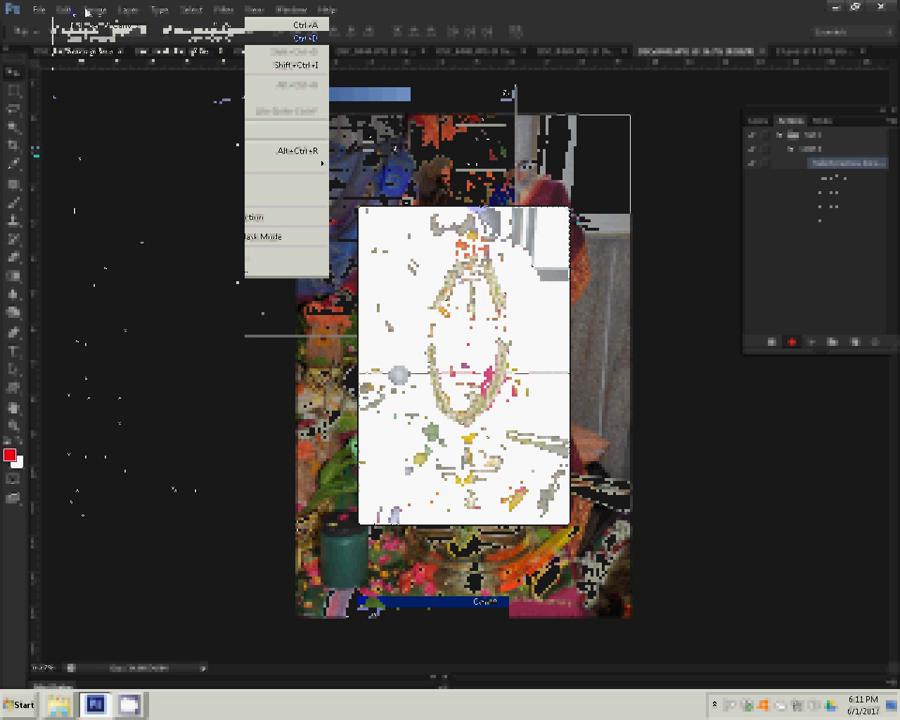
pyautogui.click(761, 52)
pyautogui.click(445, 266)
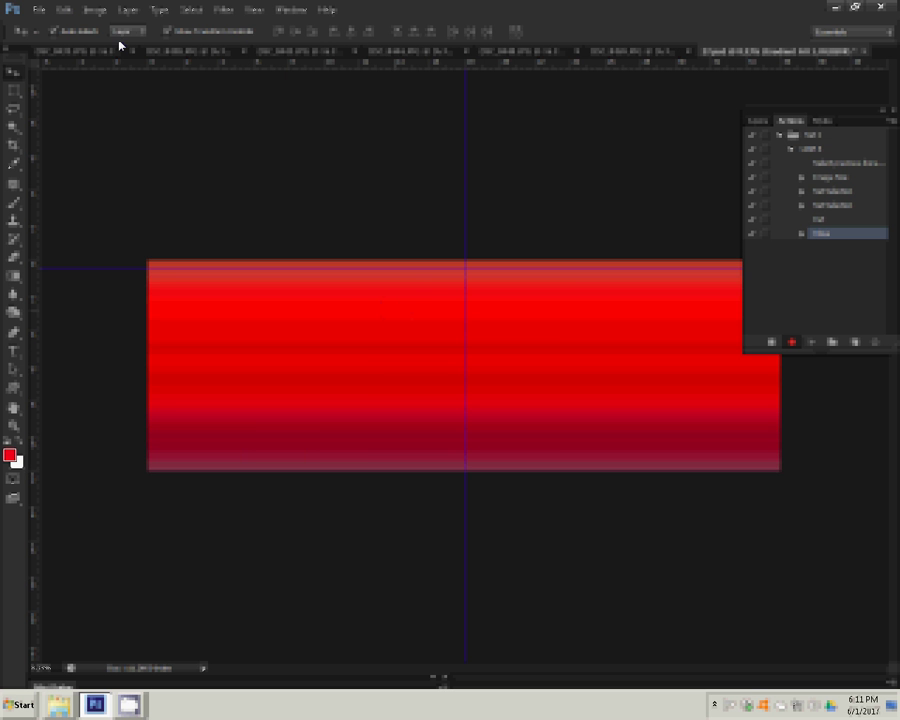
# Step: Paste the photo onto the red album, move it to the banner's left part, and paste again
pyautogui.click(63, 9)
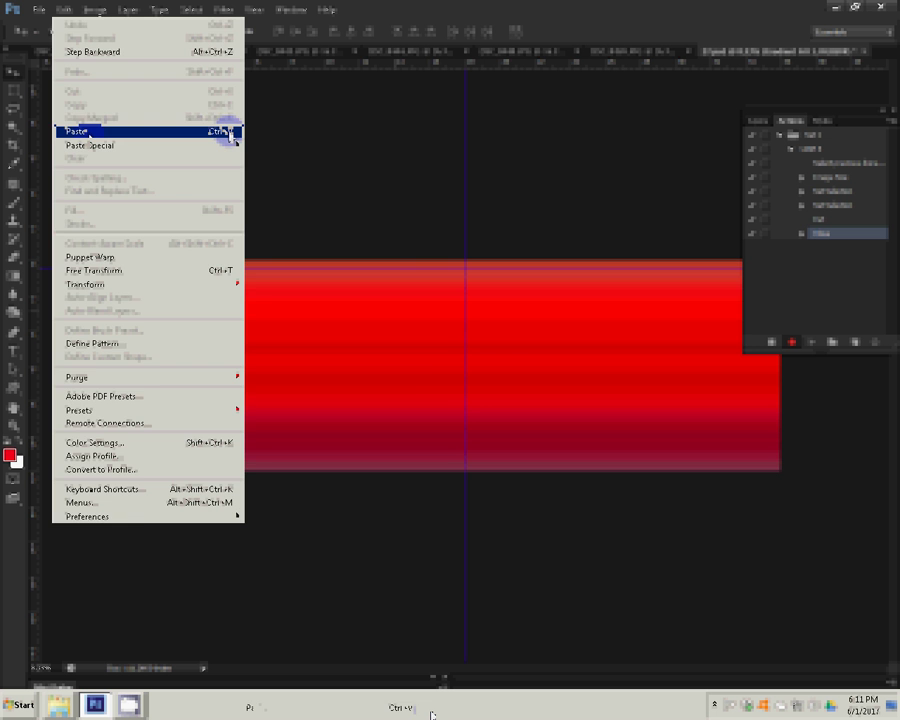
pyautogui.click(229, 133)
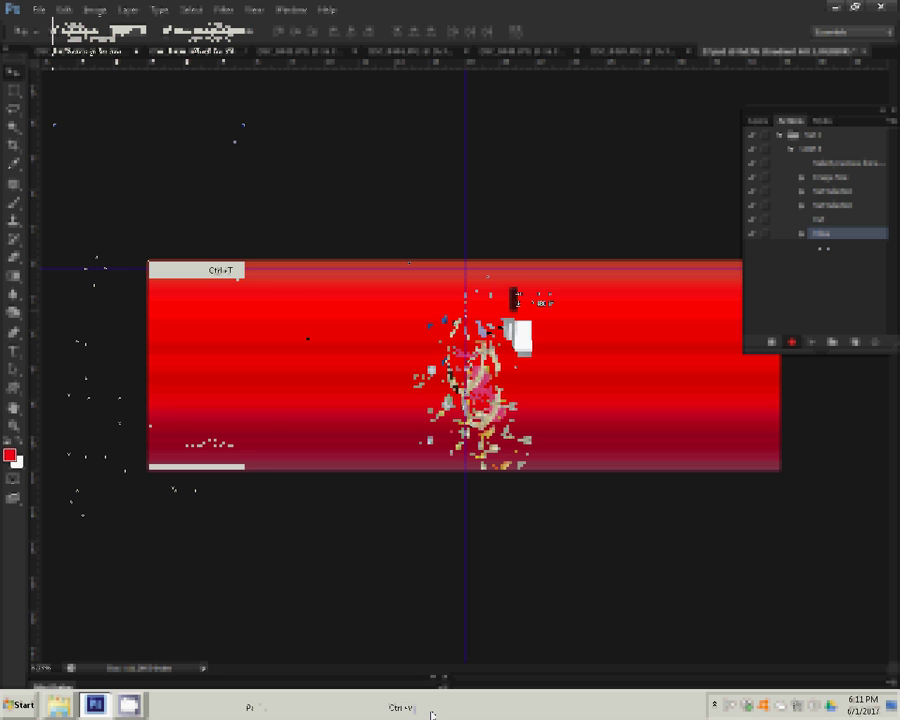
pyautogui.moveTo(508, 320); pyautogui.dragTo(252, 296)
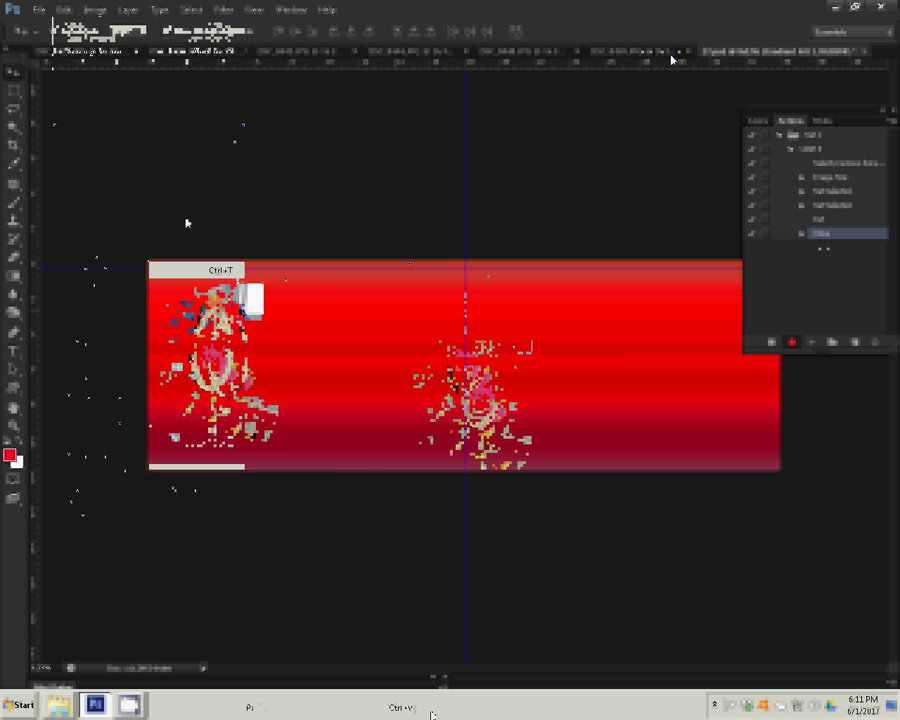
pyautogui.hotkey('ctrl', 'v')
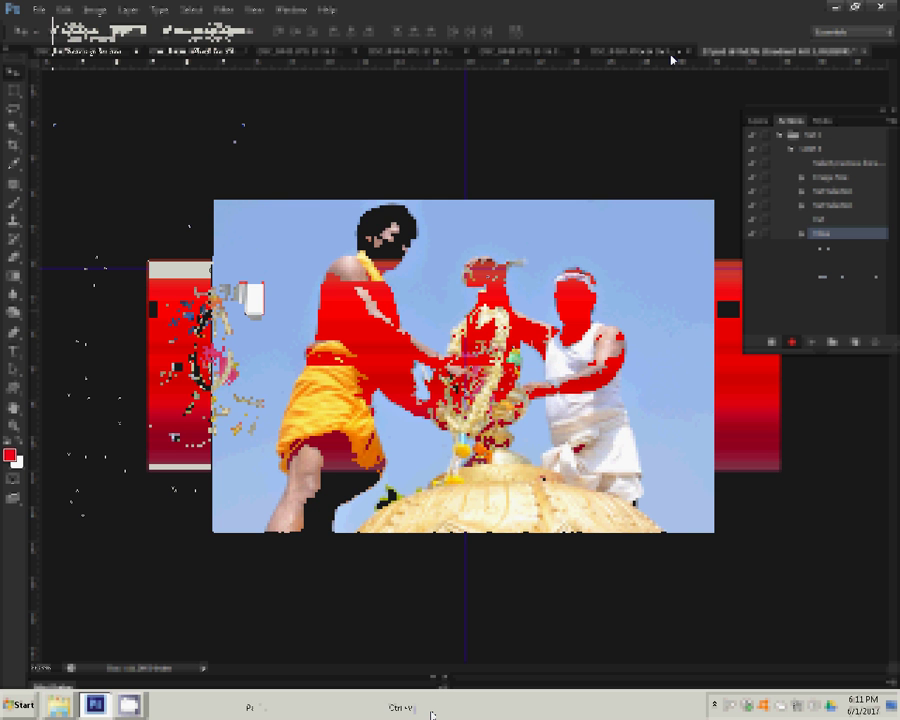
# Step: Resize the temple photo to 3 inches wide, select all, and close it without saving
pyautogui.click(94, 9)
pyautogui.click(113, 111)
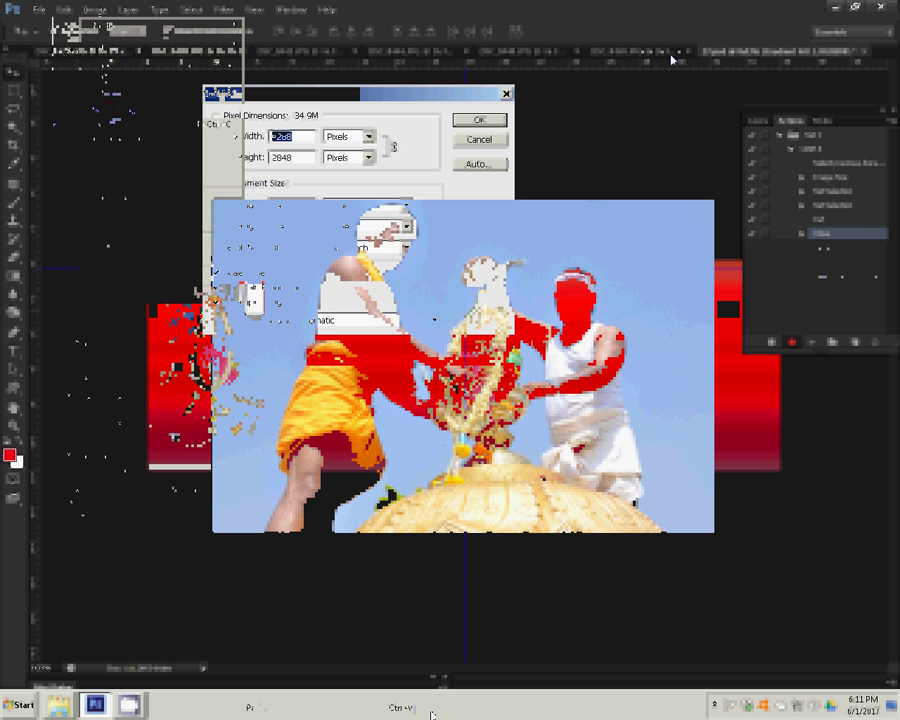
pyautogui.write('3')
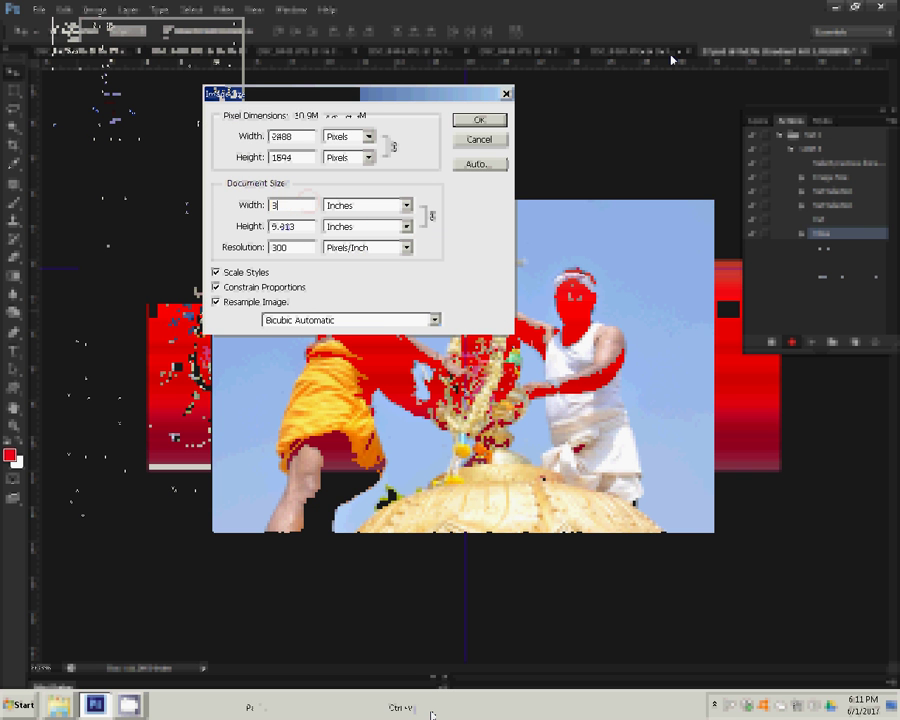
pyautogui.click(480, 121)
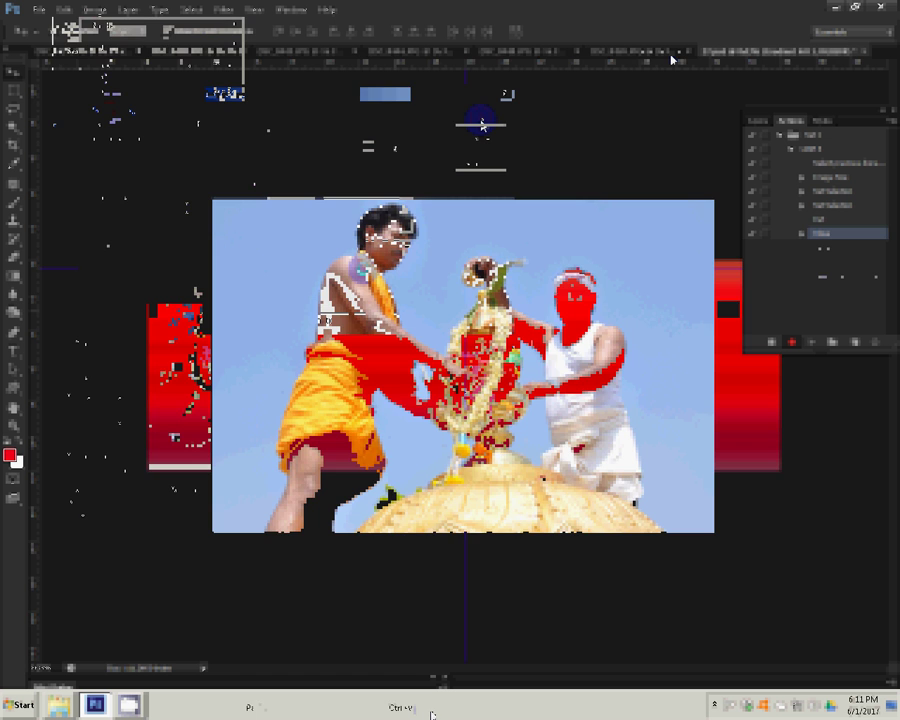
pyautogui.click(352, 268)
pyautogui.hotkey('ctrl', 'a')
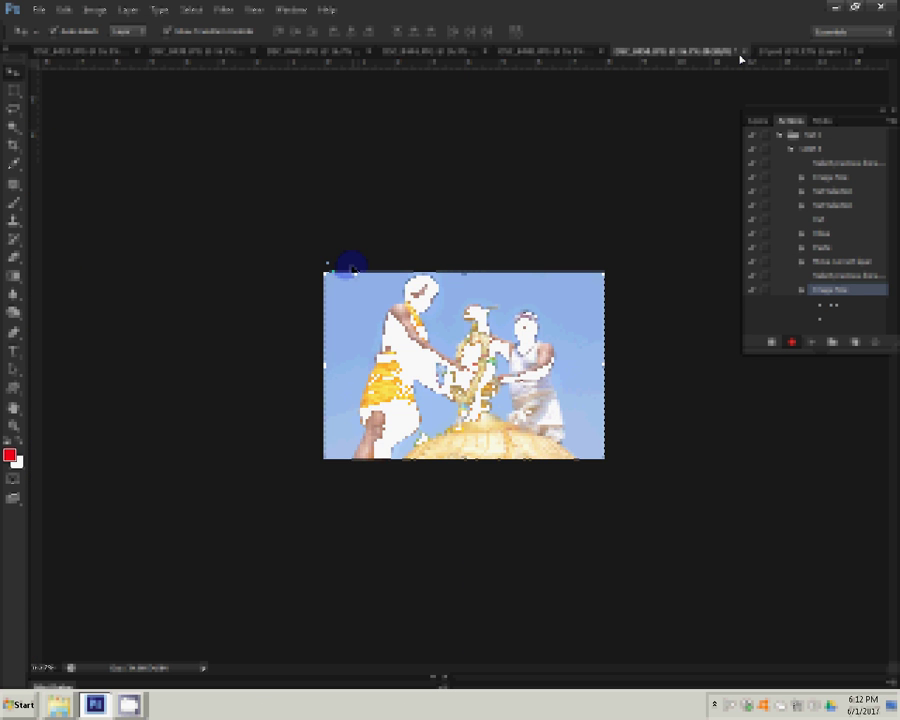
pyautogui.hotkey('ctrl', 'w')
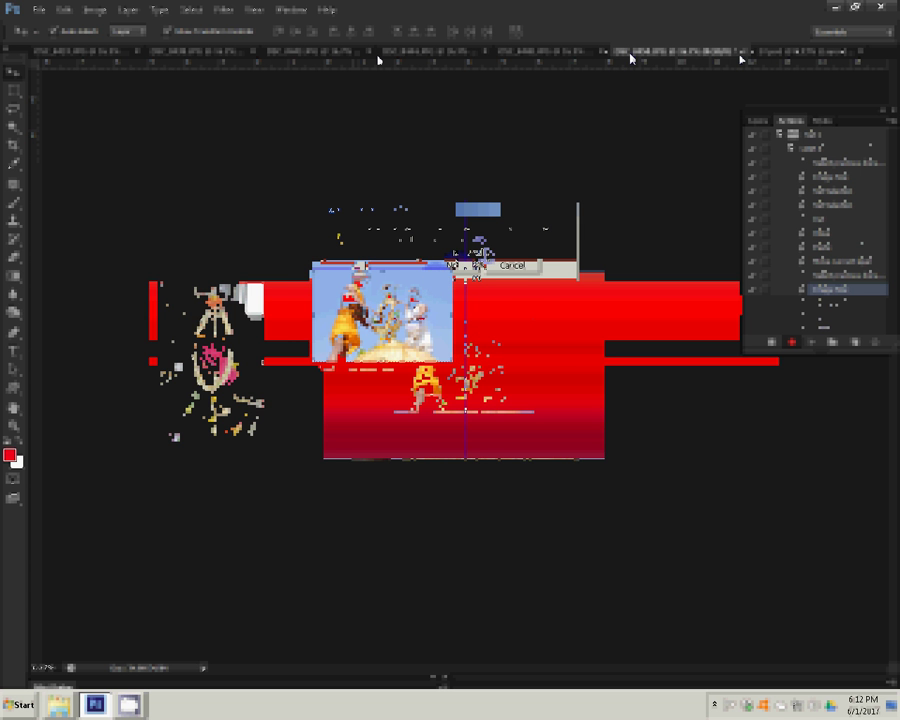
pyautogui.click(474, 250)
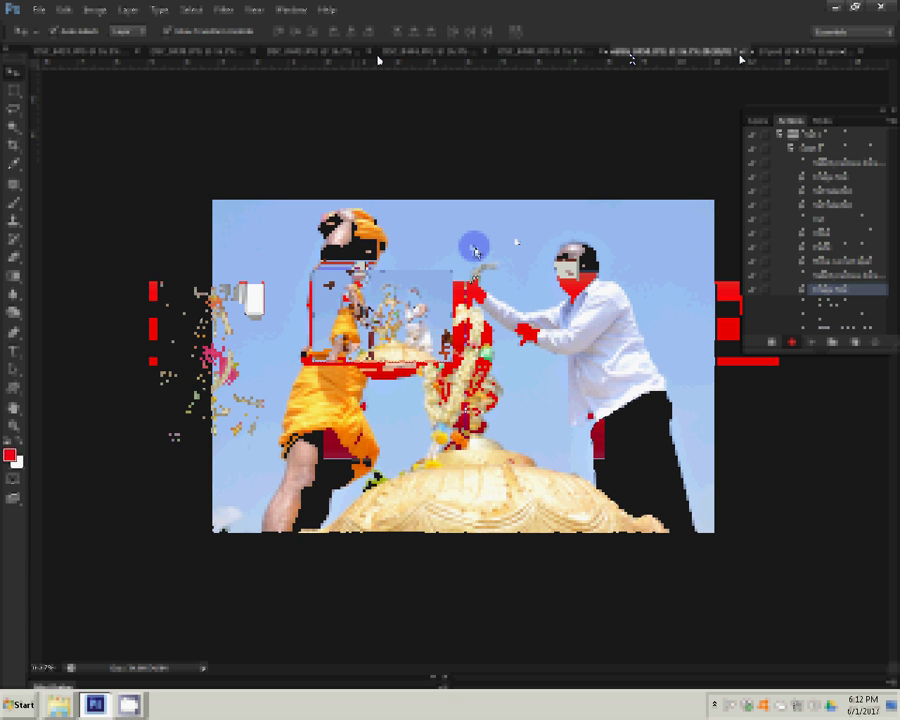
# Step: Enter an 8-inch Image Size width for the current photo, then for the next photo
pyautogui.click(95, 9)
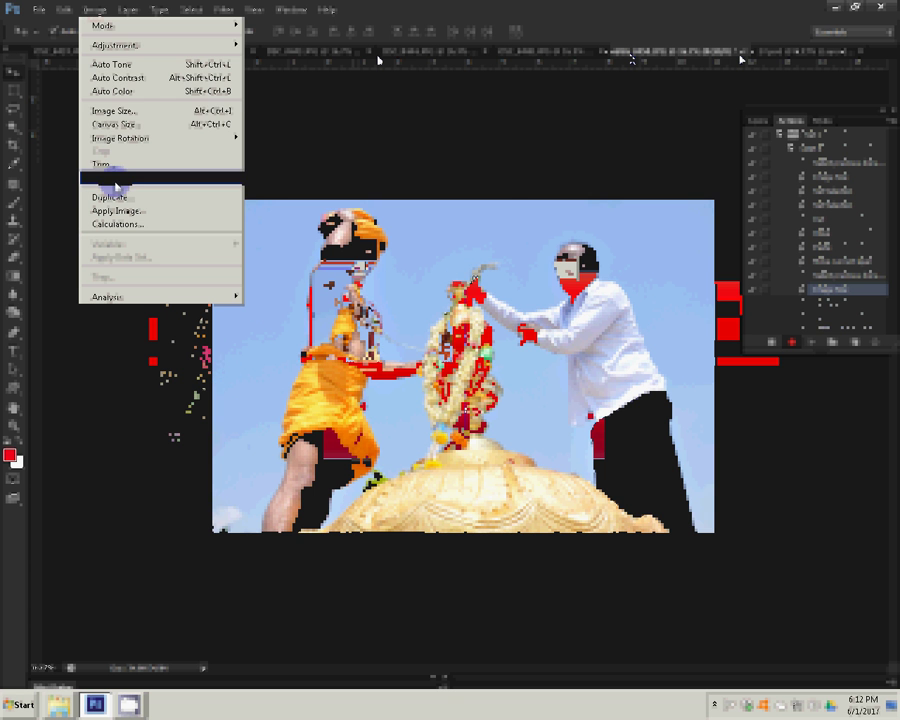
pyautogui.click(112, 111)
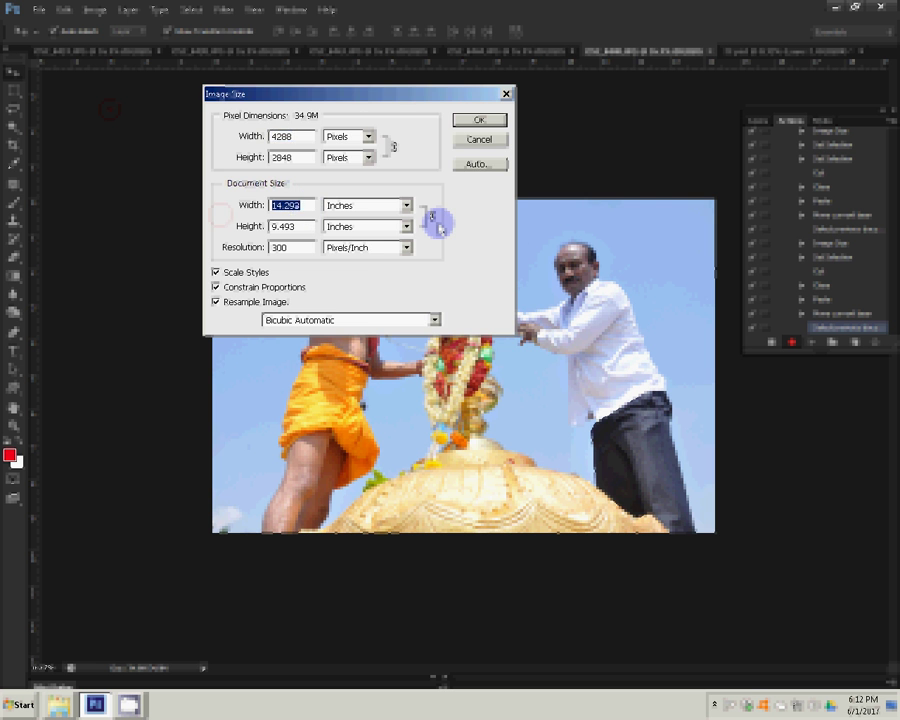
pyautogui.write('8')
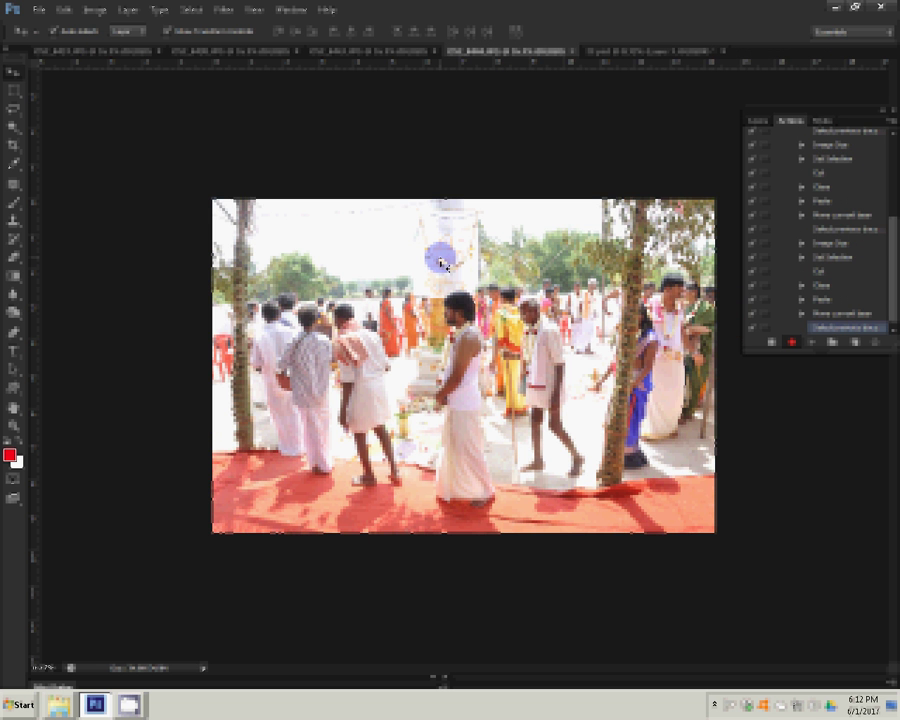
pyautogui.click(95, 9)
pyautogui.click(110, 112)
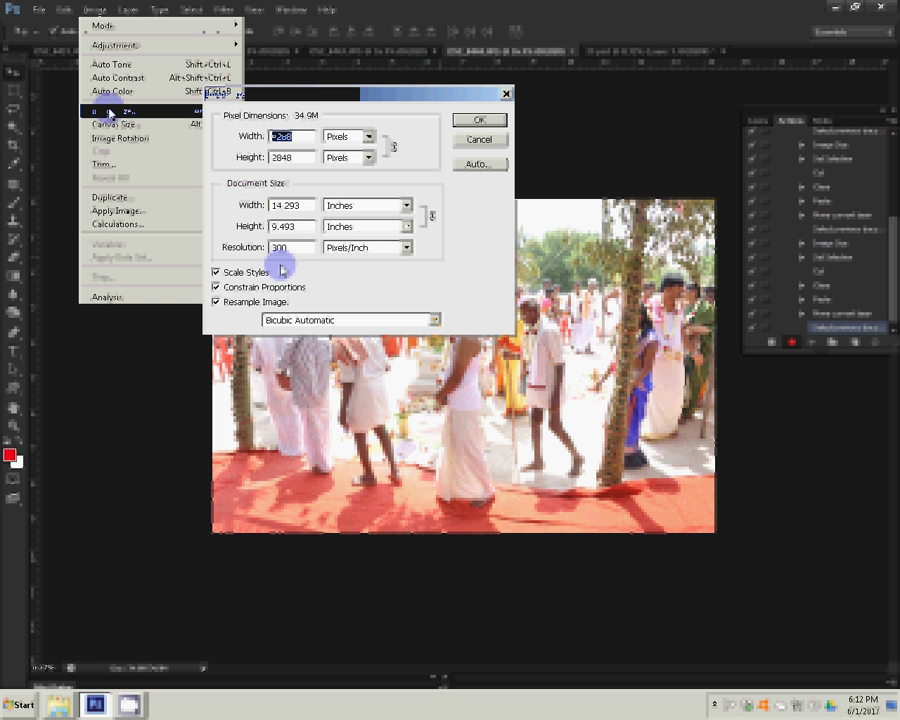
pyautogui.click(226, 207)
pyautogui.write('8')
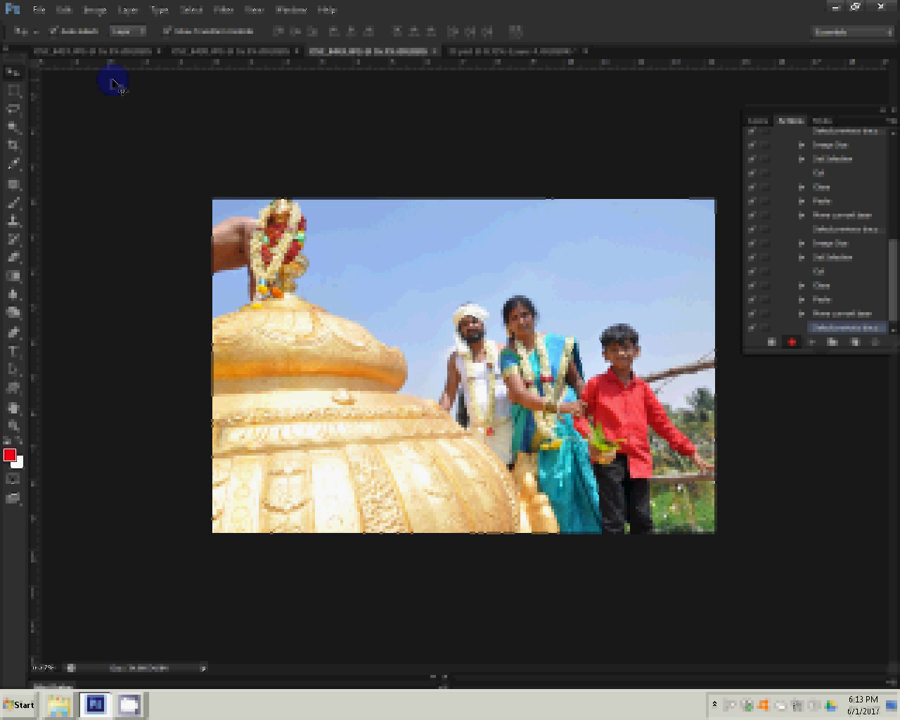
# Step: Resize the family photo DSC_0443.JPG to 8 inches wide and close it without saving
pyautogui.click(95, 9)
pyautogui.click(96, 110)
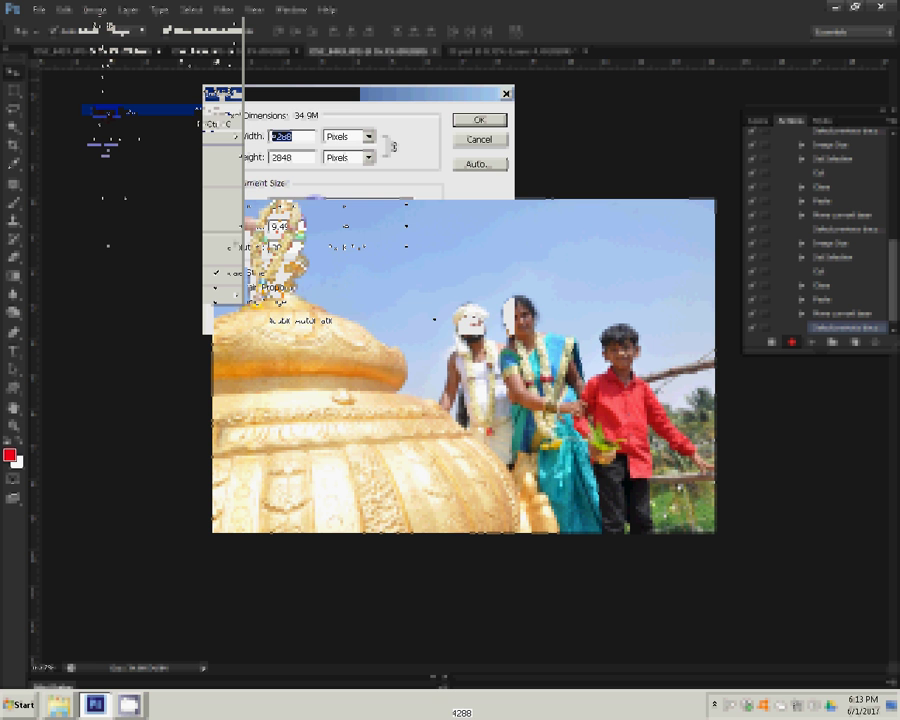
pyautogui.write('8')
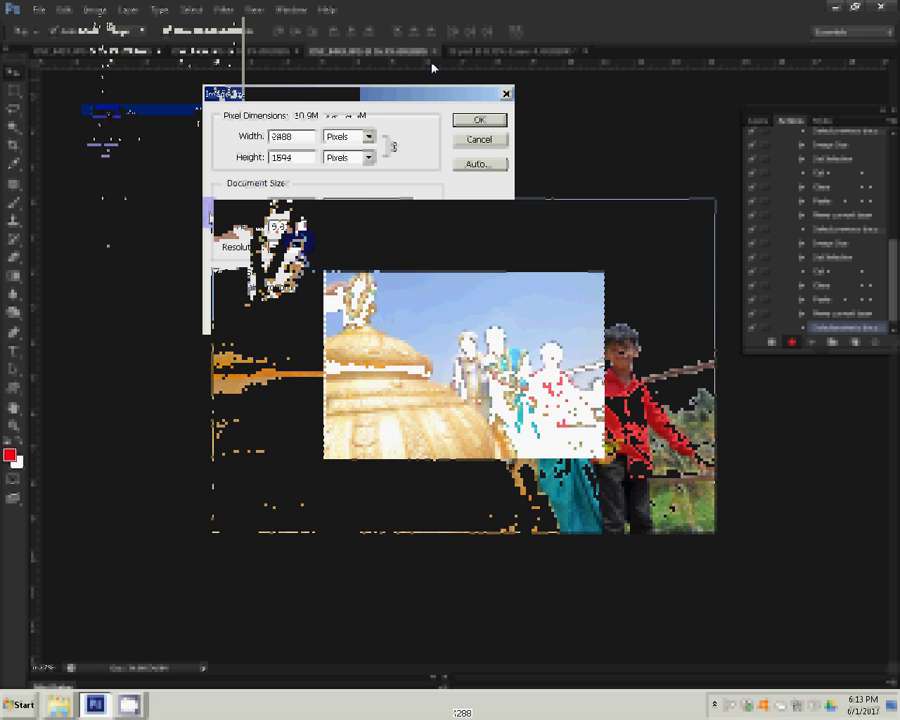
pyautogui.click(432, 51)
pyautogui.click(443, 272)
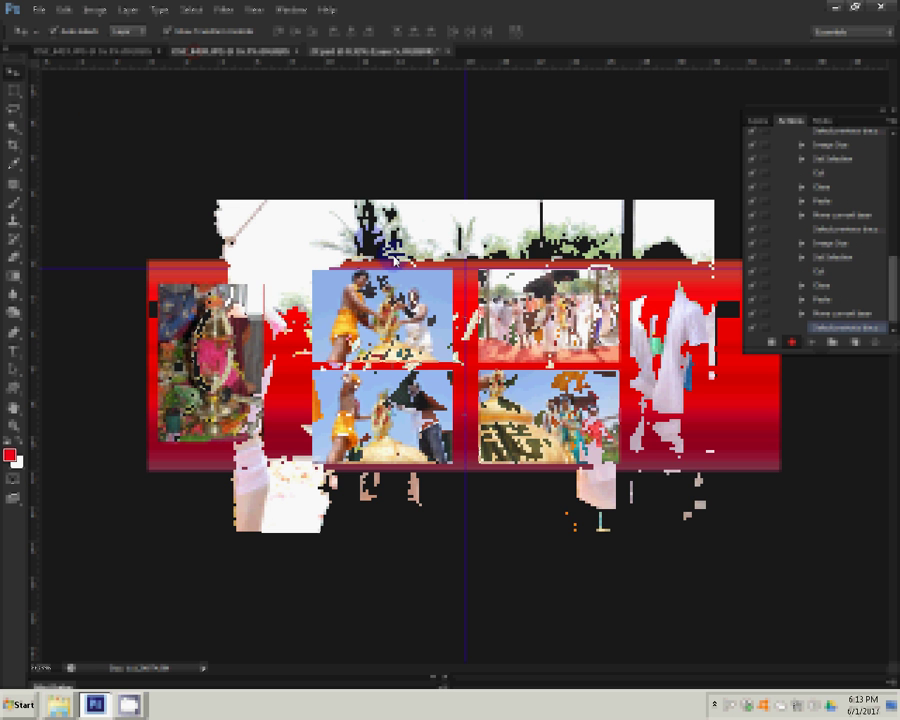
# Step: Resize DSC_0438.JPG to 8 inches wide and close it without saving
pyautogui.click(94, 10)
pyautogui.click(112, 117)
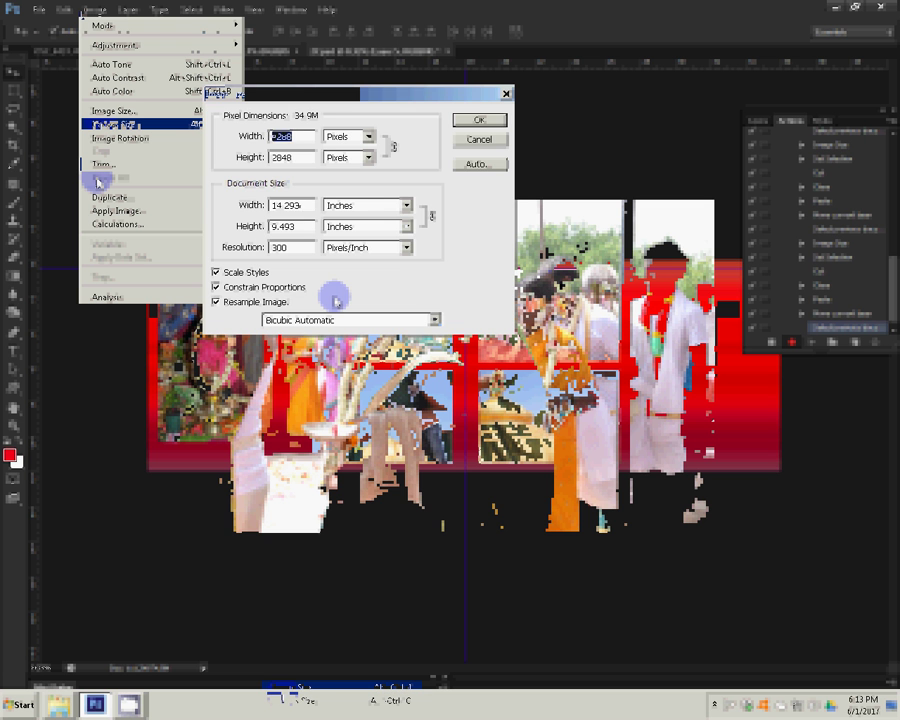
pyautogui.press('Tab')
pyautogui.press('Tab')
pyautogui.write('8')
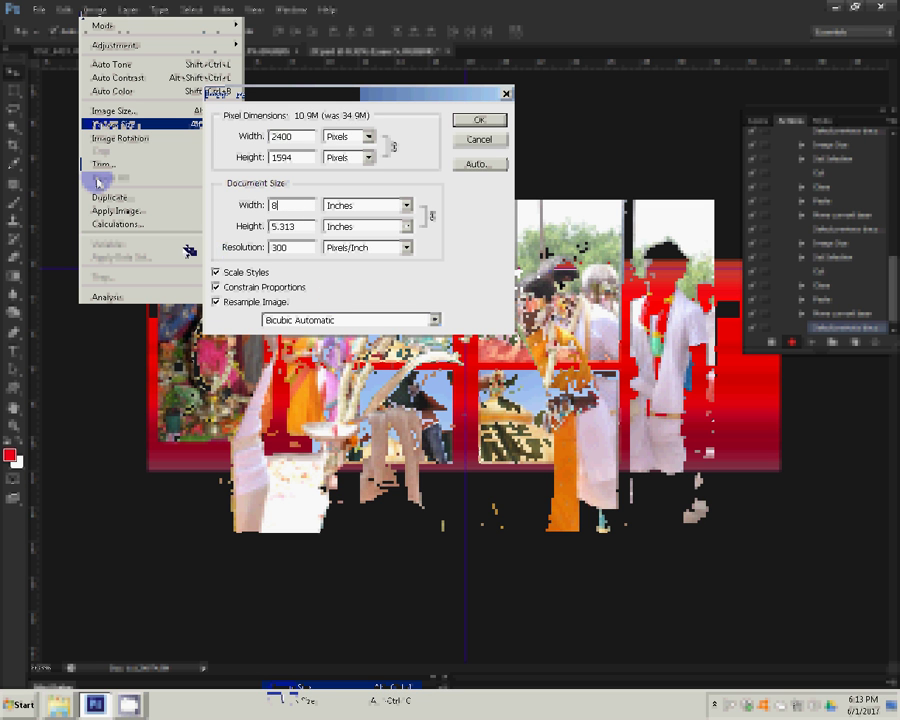
pyautogui.click(470, 121)
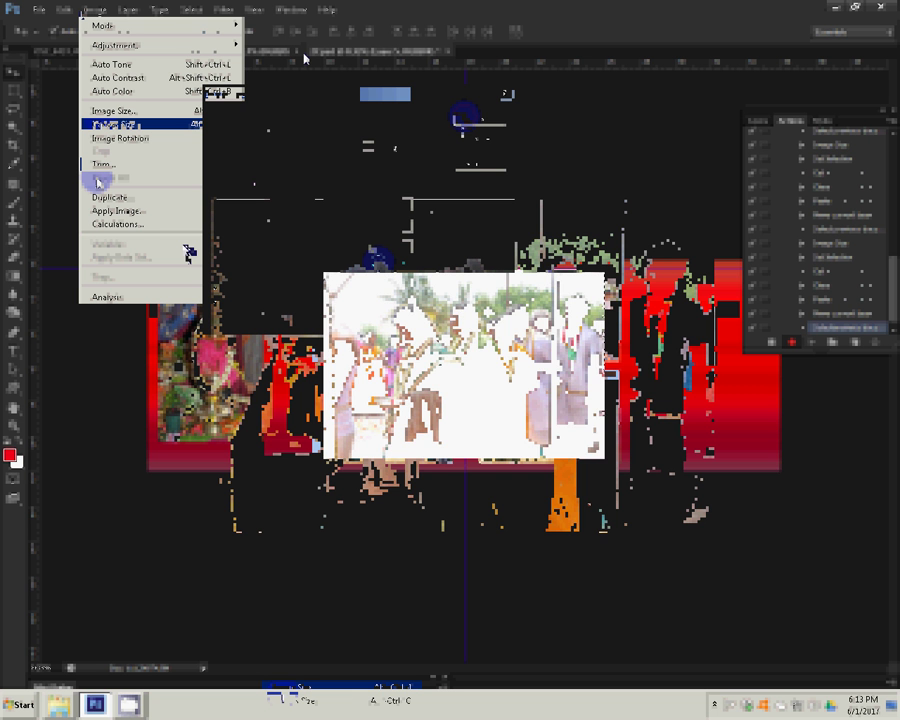
pyautogui.click(302, 53)
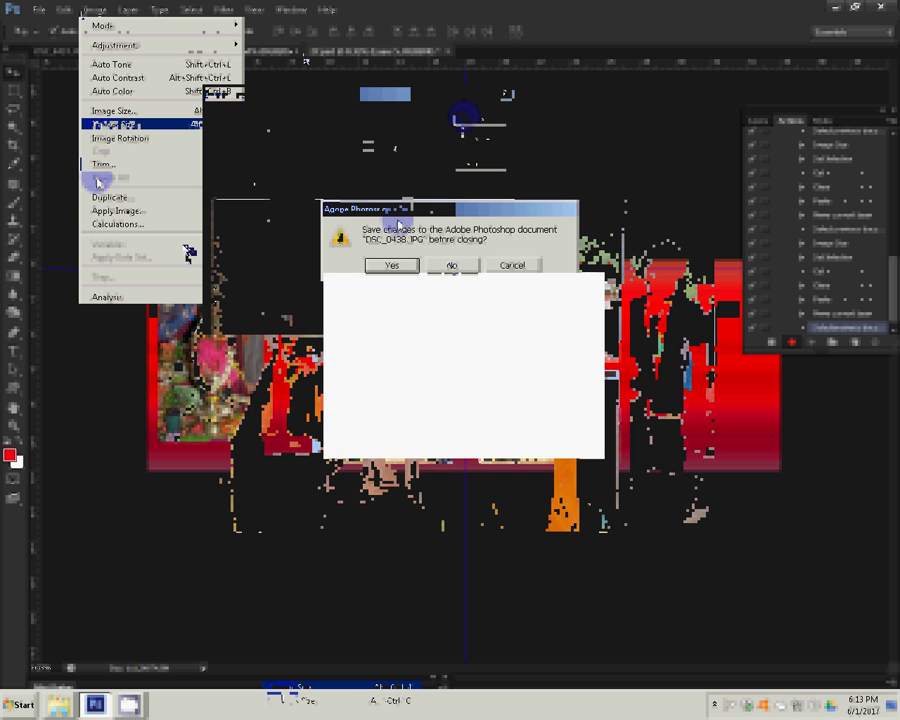
pyautogui.click(451, 265)
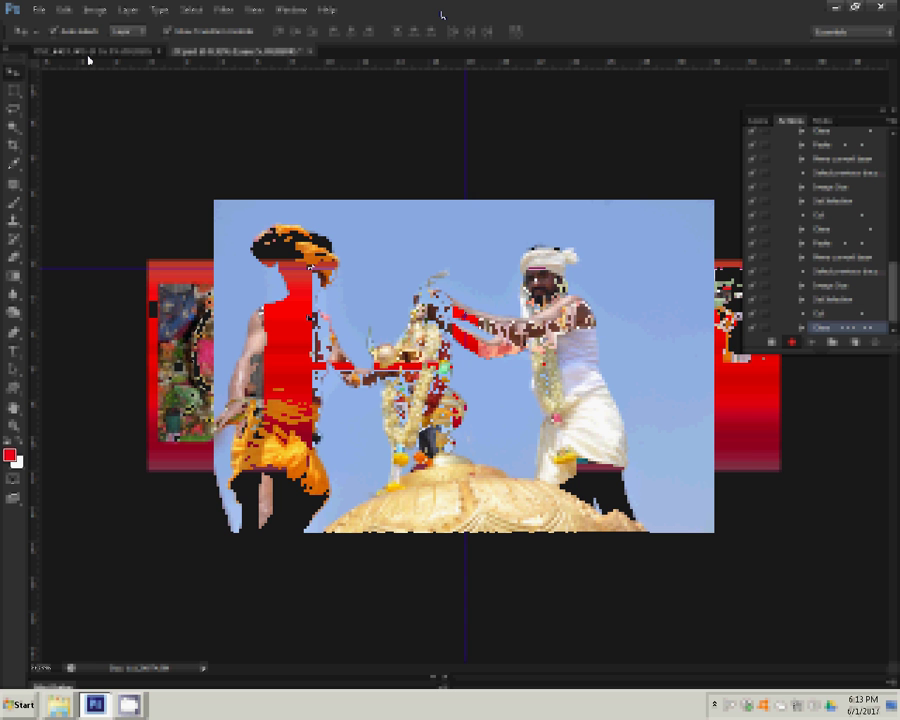
# Step: Set DSC_0437.JPG's width to 3 inches, then close it and discard the changes
pyautogui.click(95, 10)
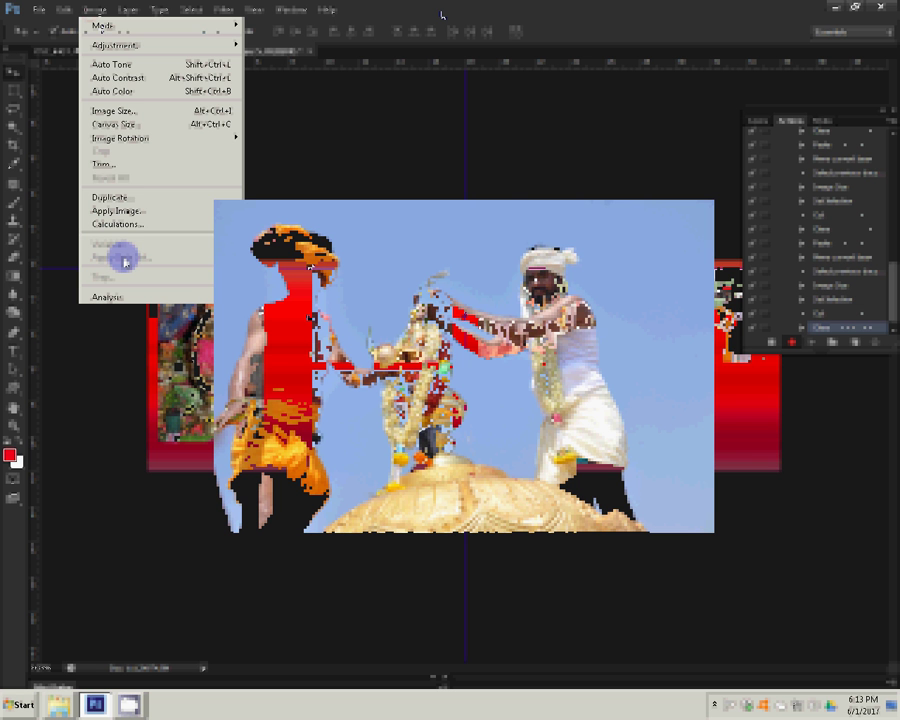
pyautogui.press('Return')
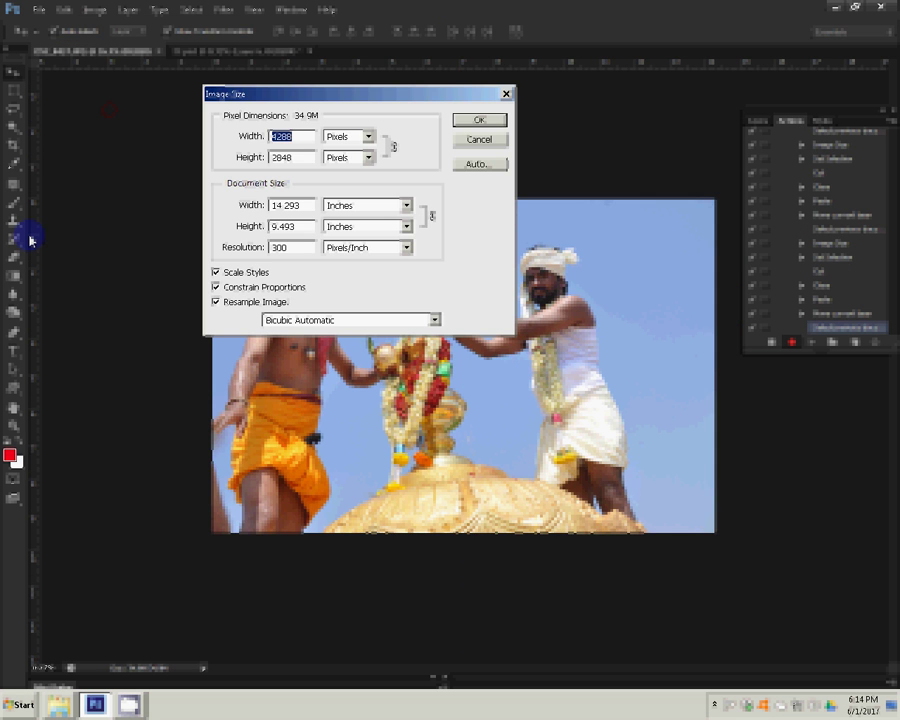
pyautogui.doubleClick(311, 205)
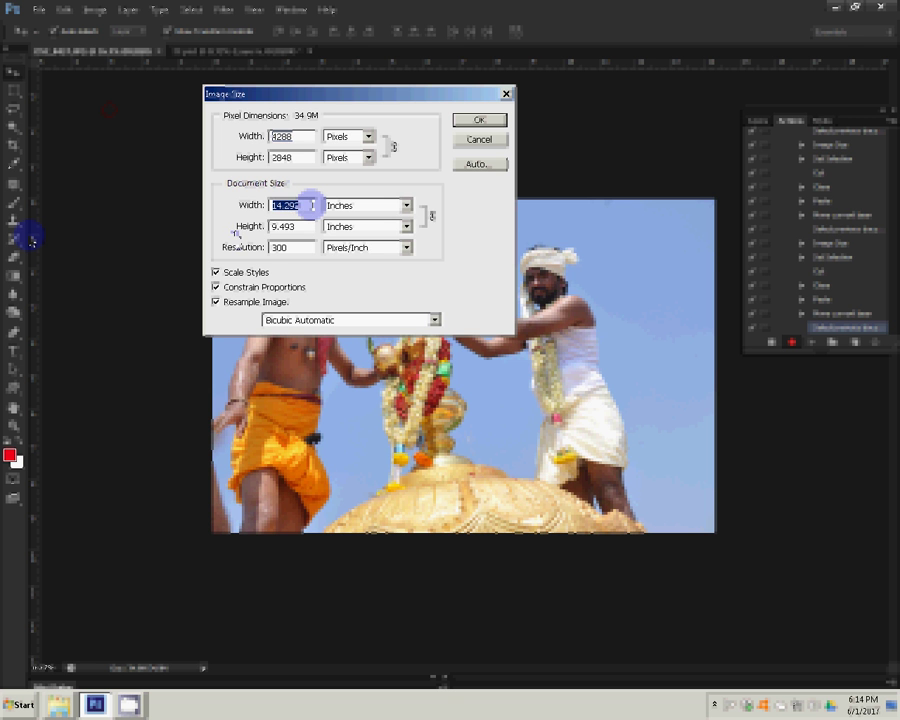
pyautogui.write('3')
pyautogui.press('Return')
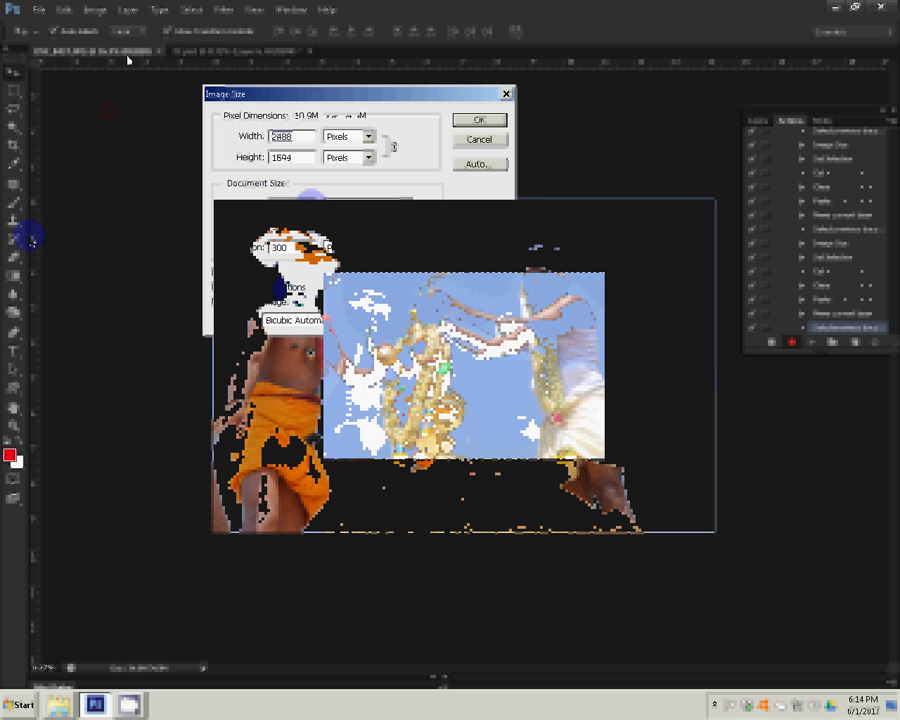
pyautogui.hotkey('ctrl', 'w')
pyautogui.click(449, 265)
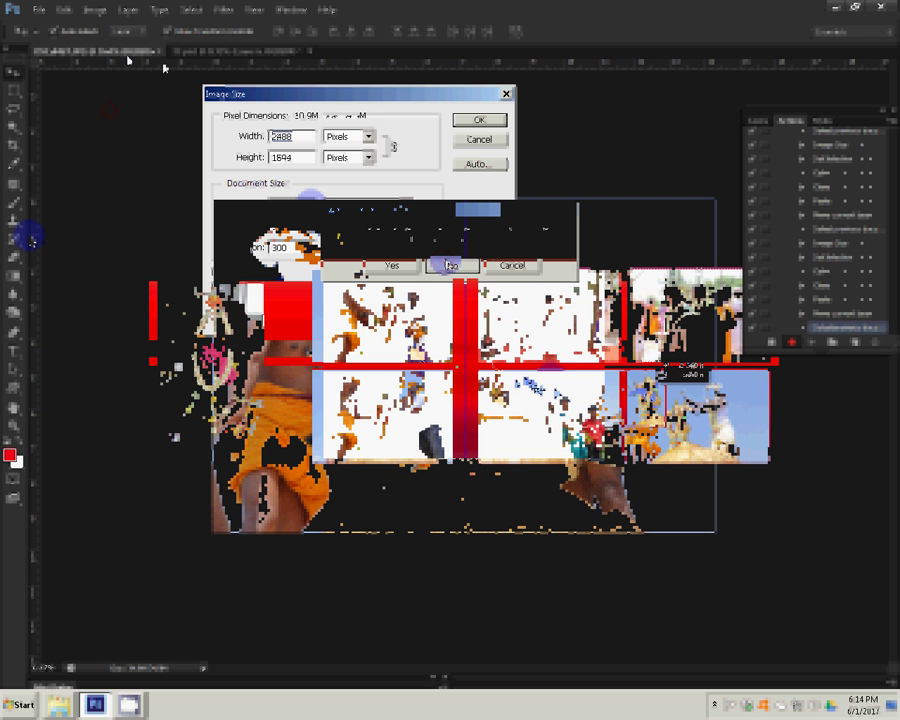
# Step: Run the action and stop it at the 'Paste is not currently available' alert
pyautogui.click(143, 656)
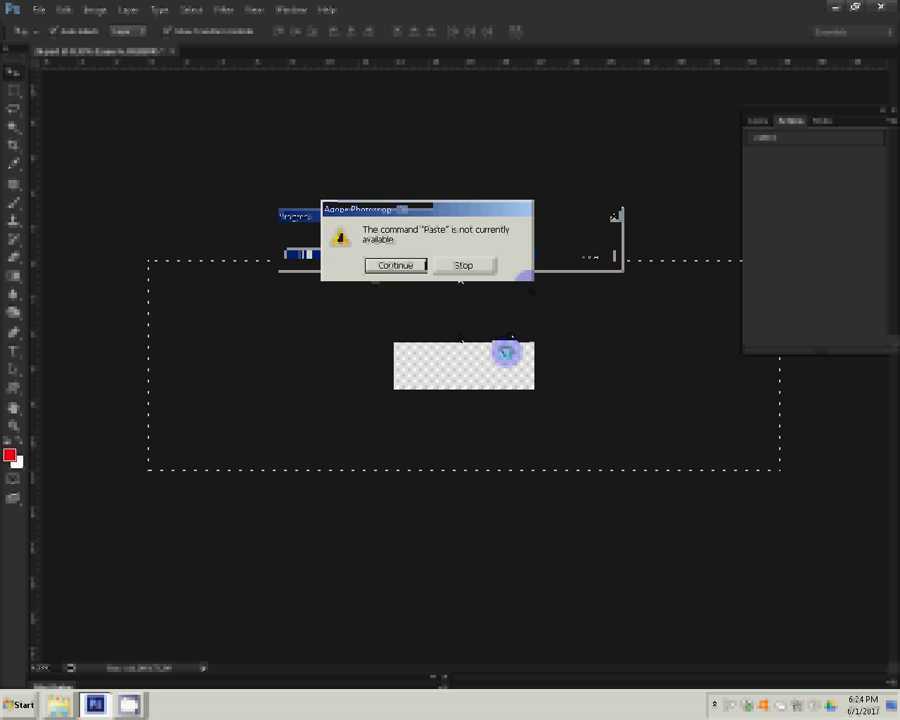
pyautogui.click(461, 266)
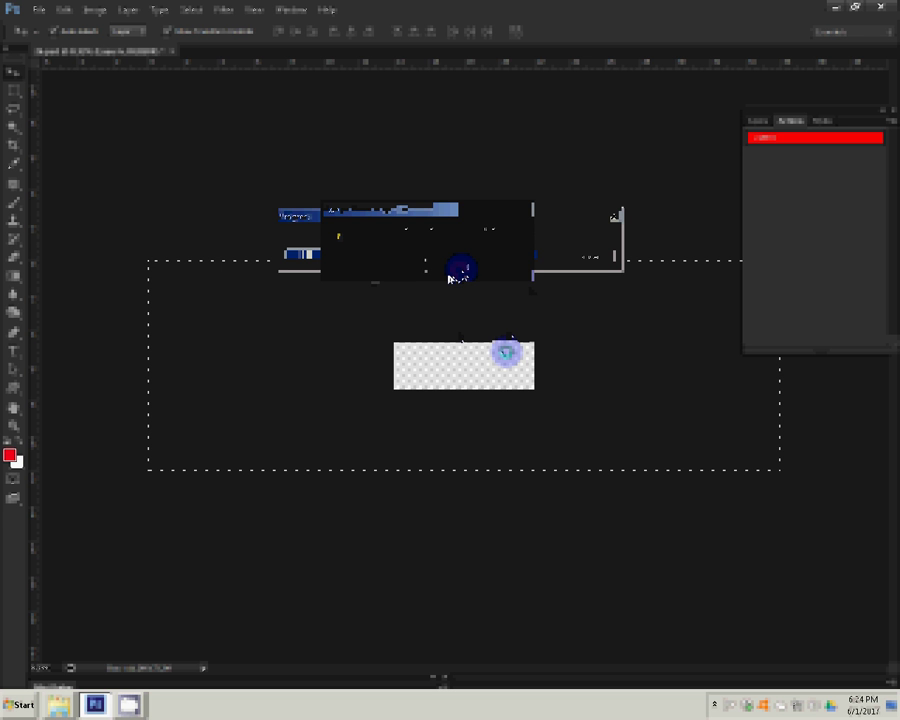